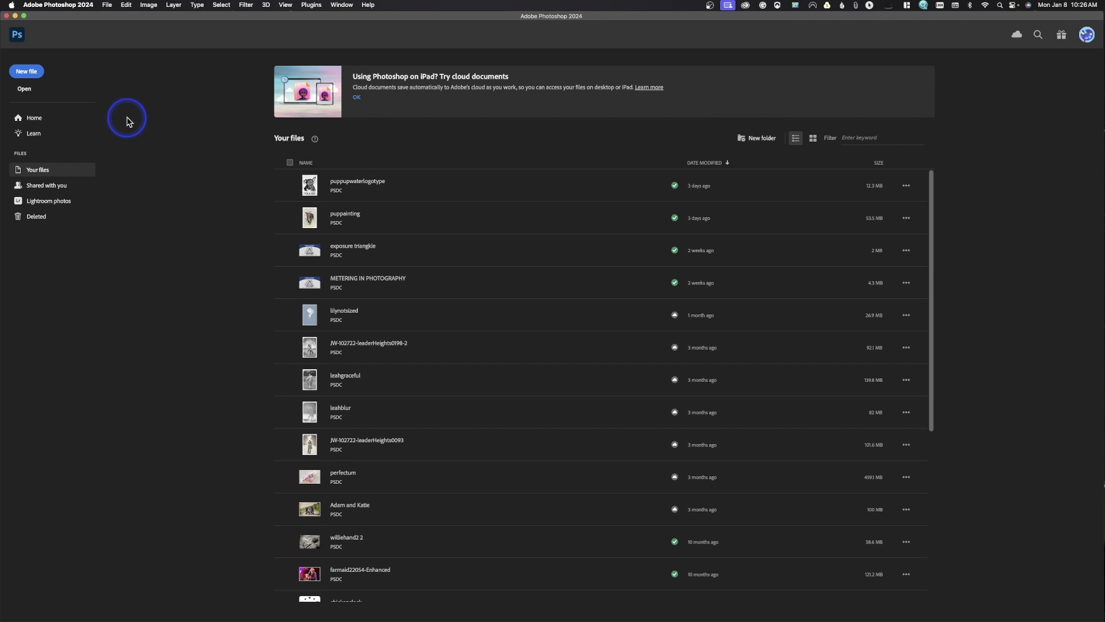
Open the application preferences and examine the General, Interface, Workspace, Tools, History and File Handling settings.
click(77, 8)
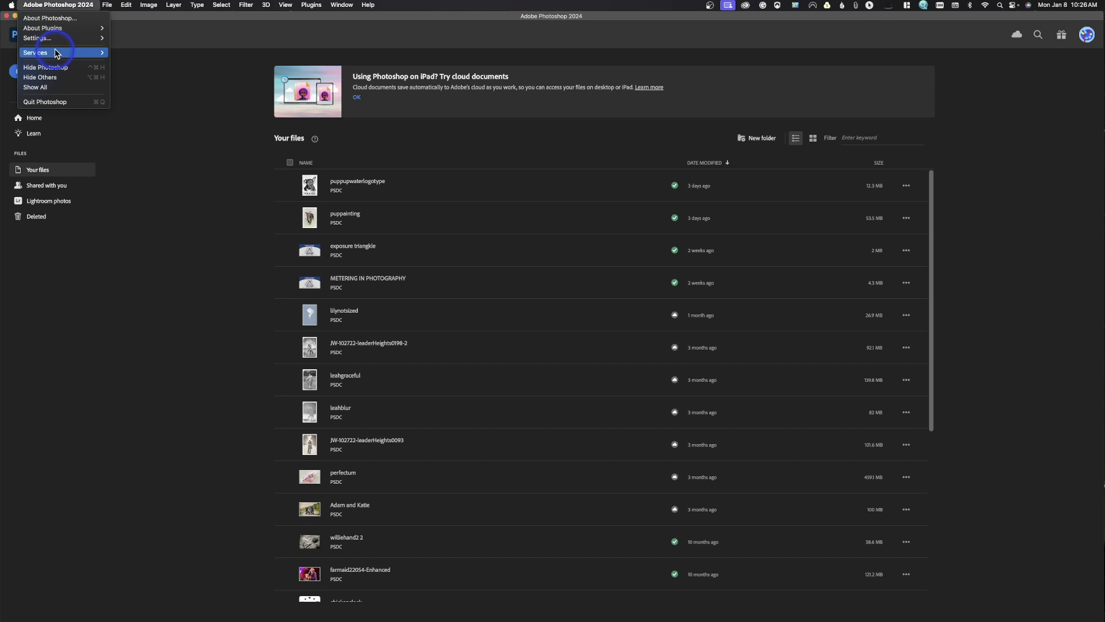
mouse_move(73, 39)
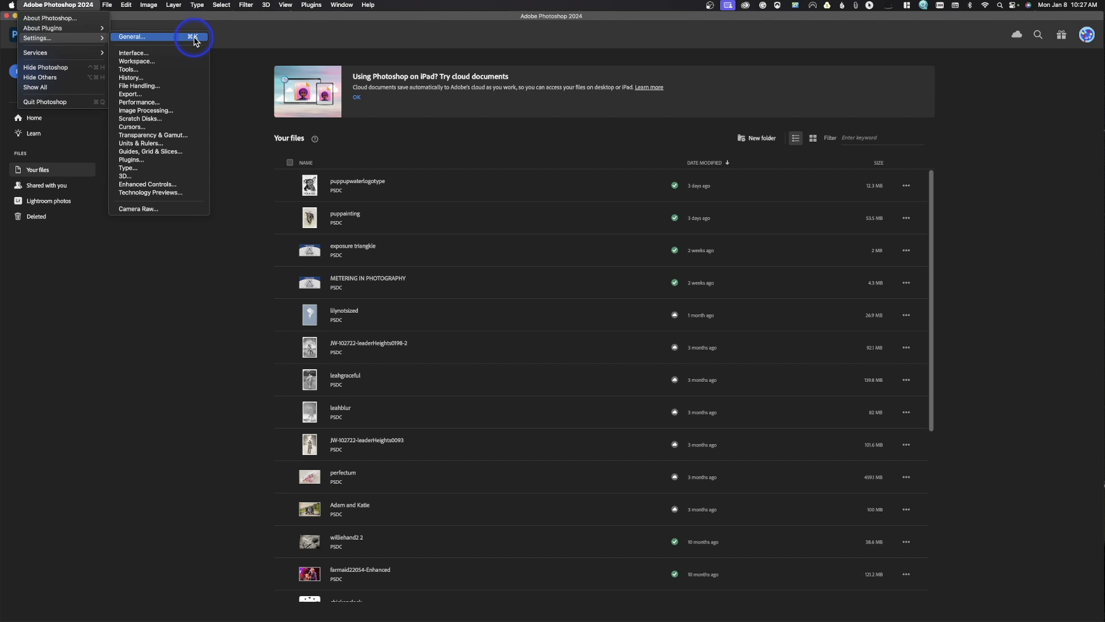
click(193, 38)
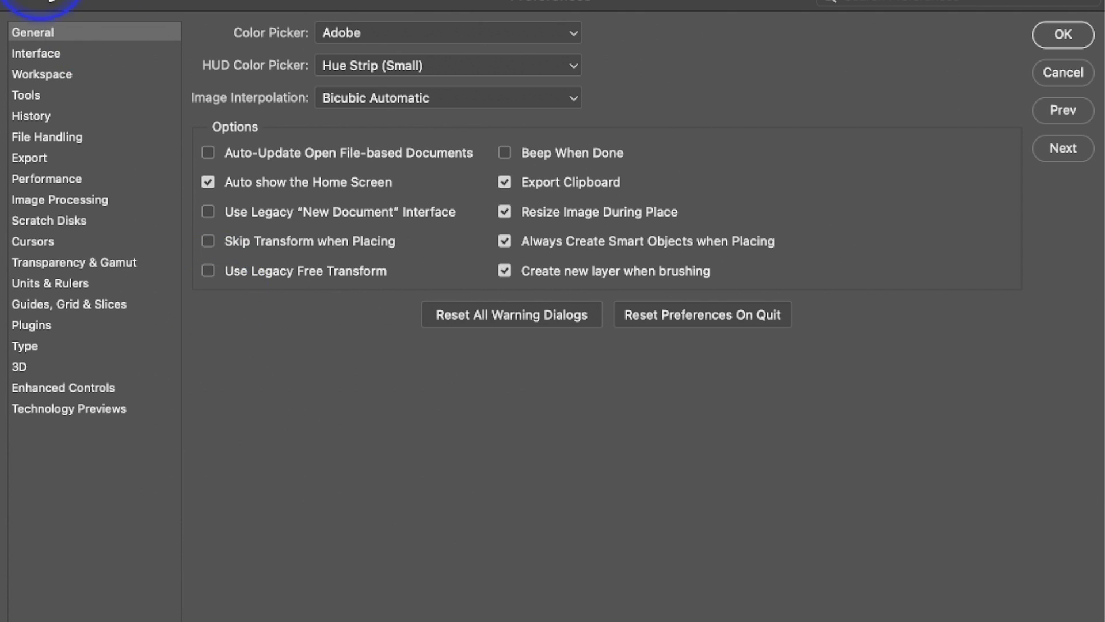
click(55, 55)
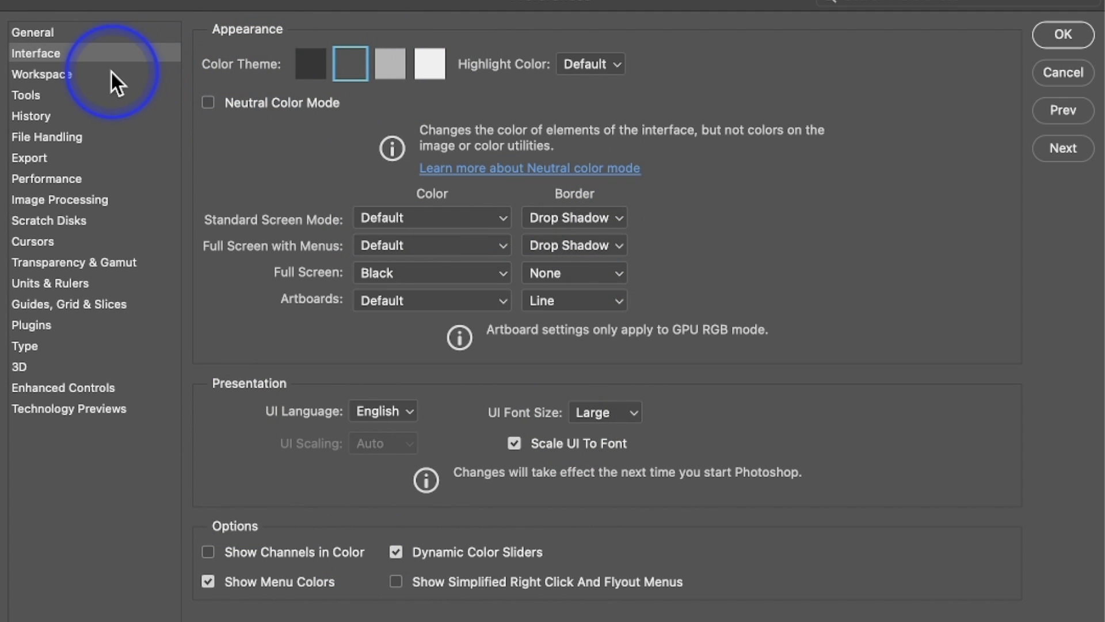
click(69, 75)
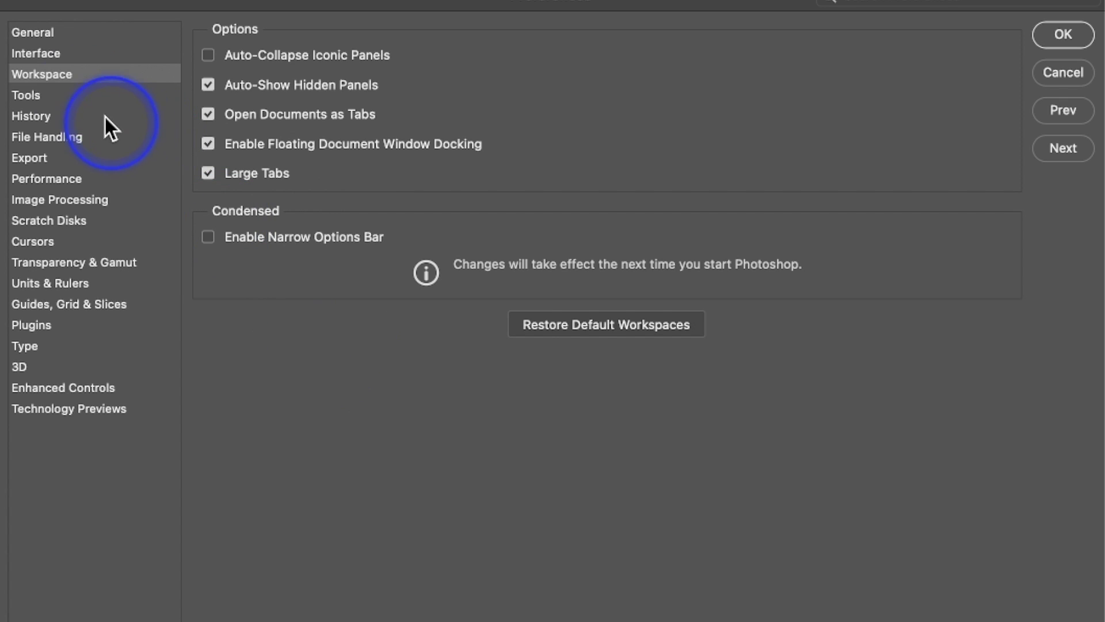
click(78, 95)
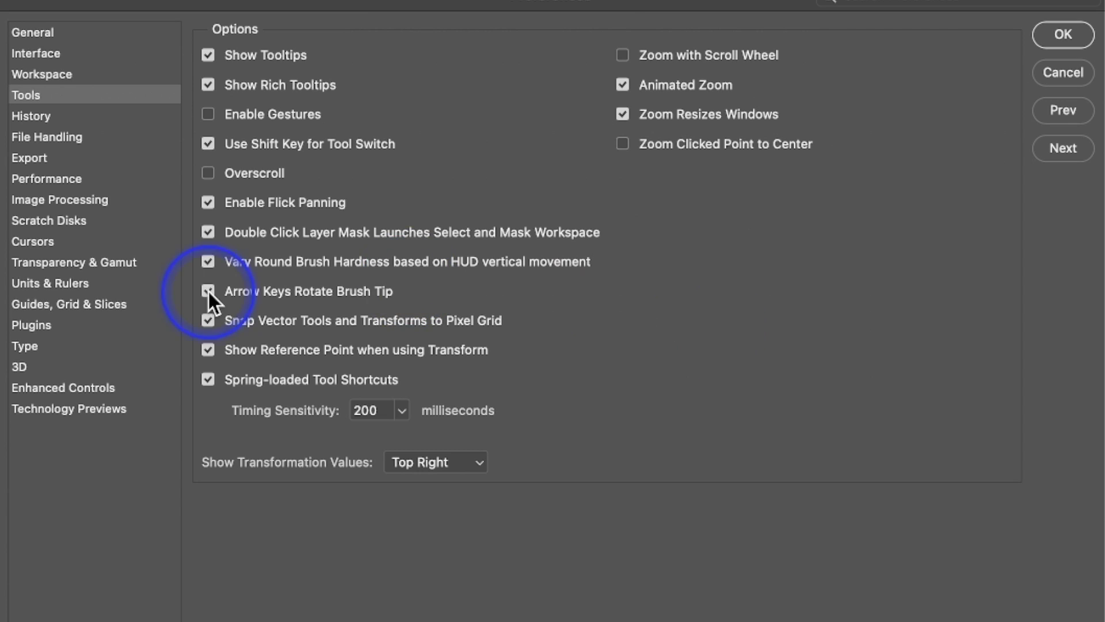
click(50, 119)
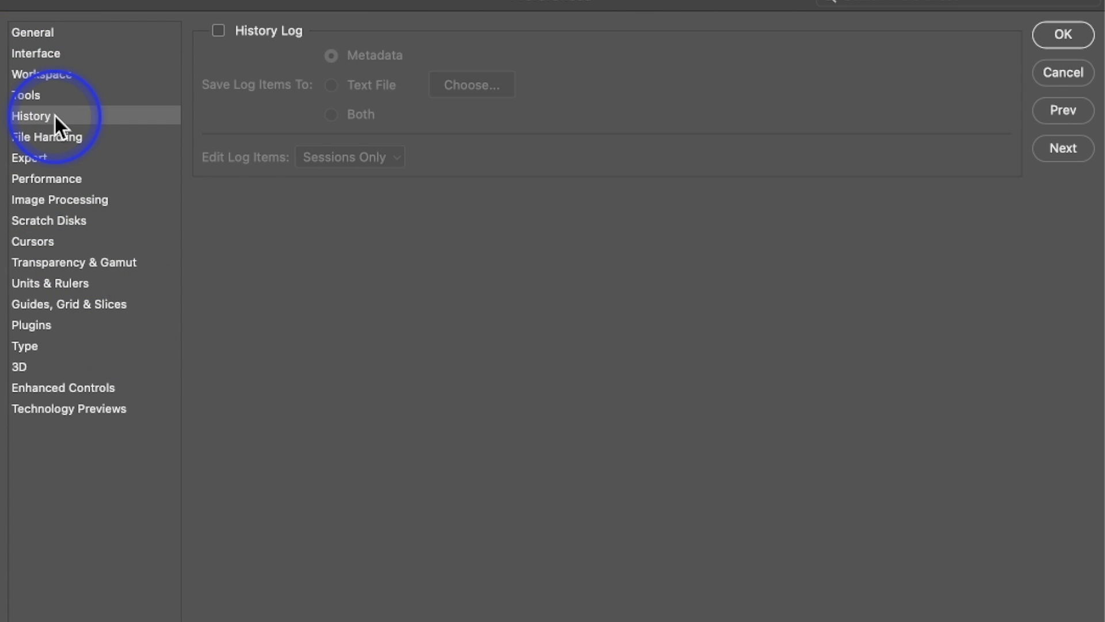
click(51, 136)
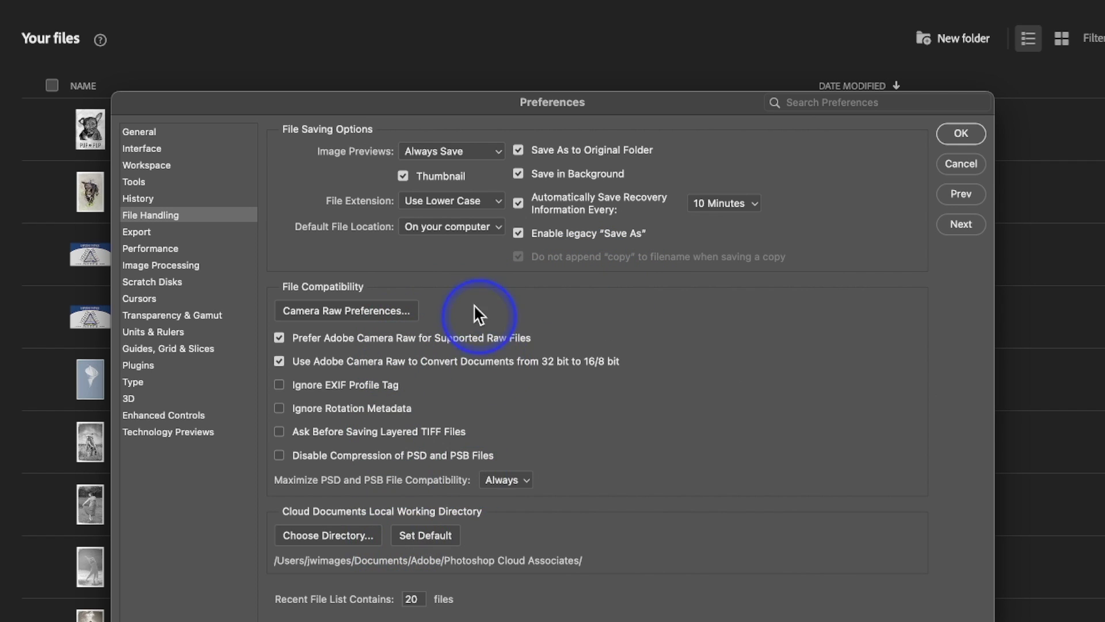
Open the Camera Raw preferences from File Handling and choose Adobe RGB (1998) as the workflow color space.
click(340, 312)
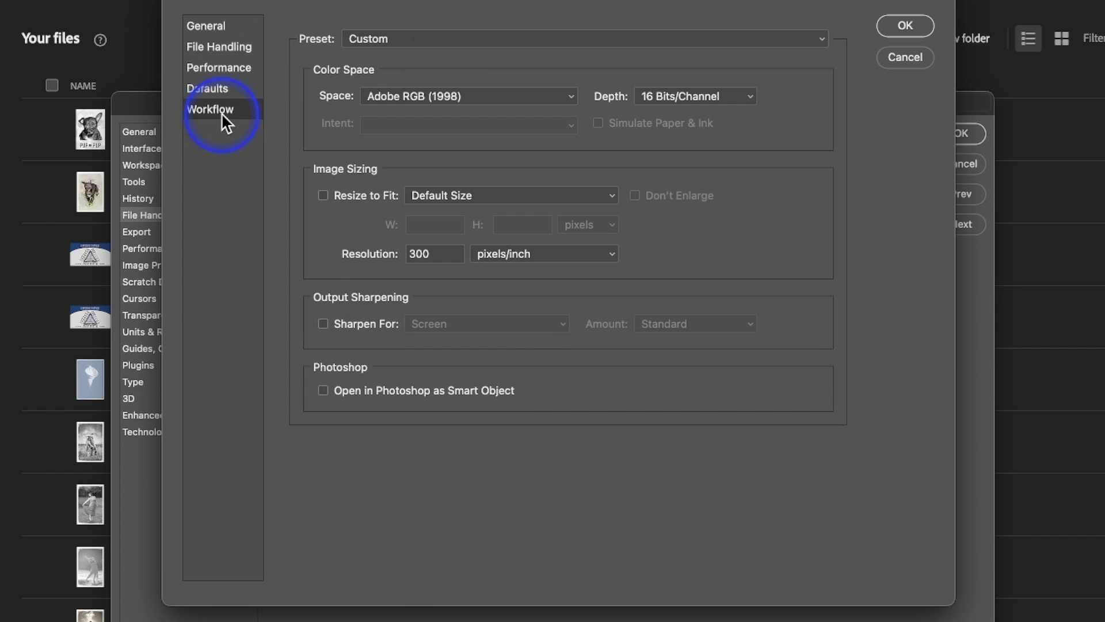
click(406, 94)
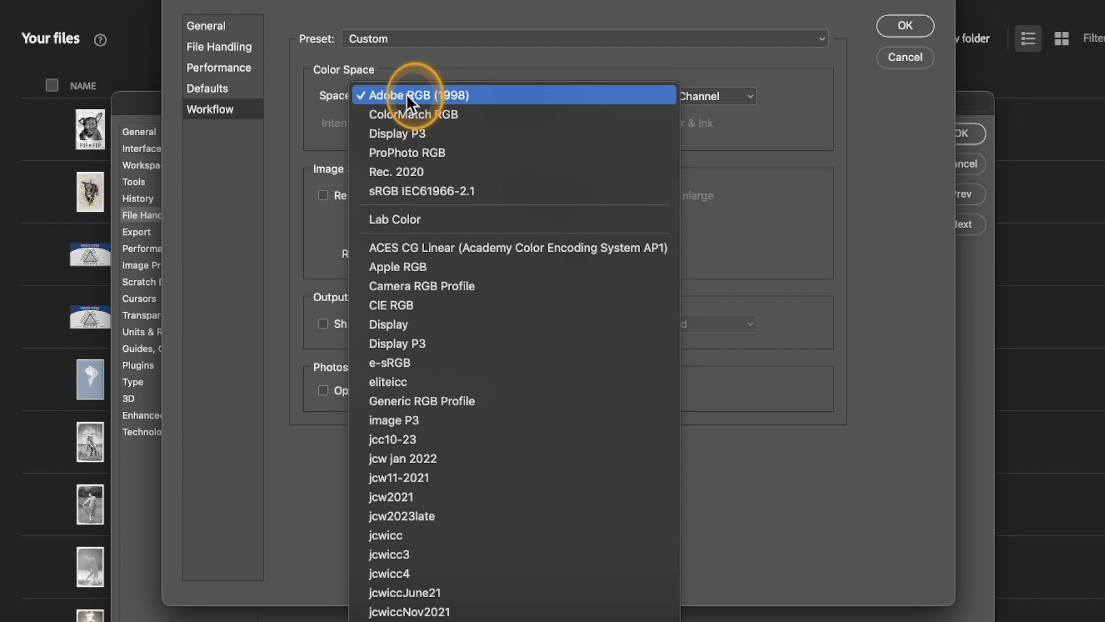
click(407, 94)
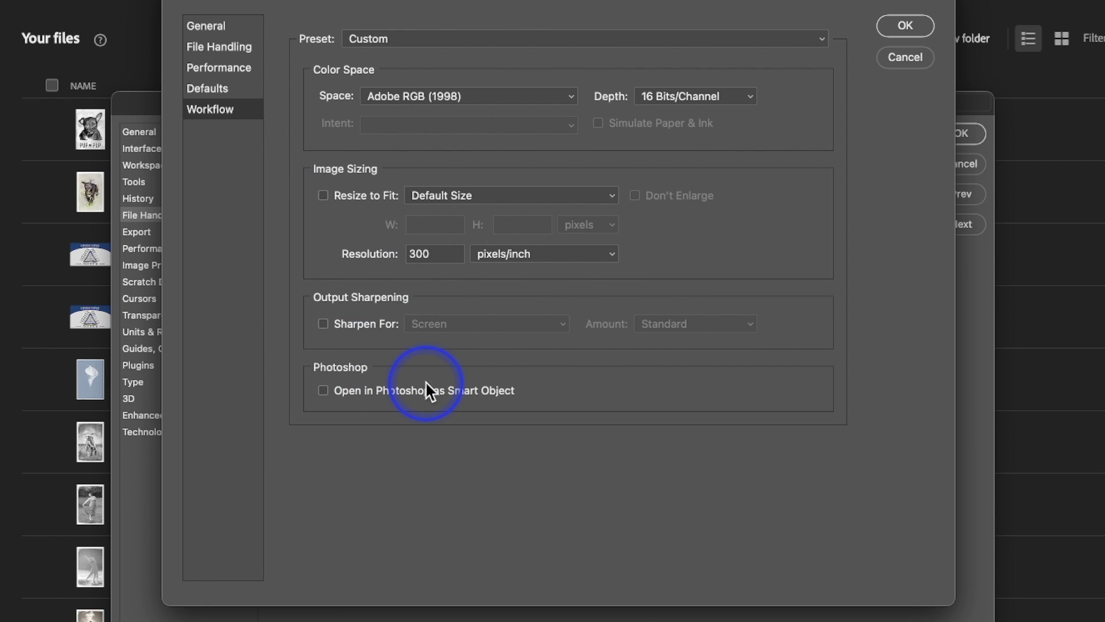
Examine the General, Performance and File Handling settings of the Camera Raw preferences, and accept the dialog.
click(200, 20)
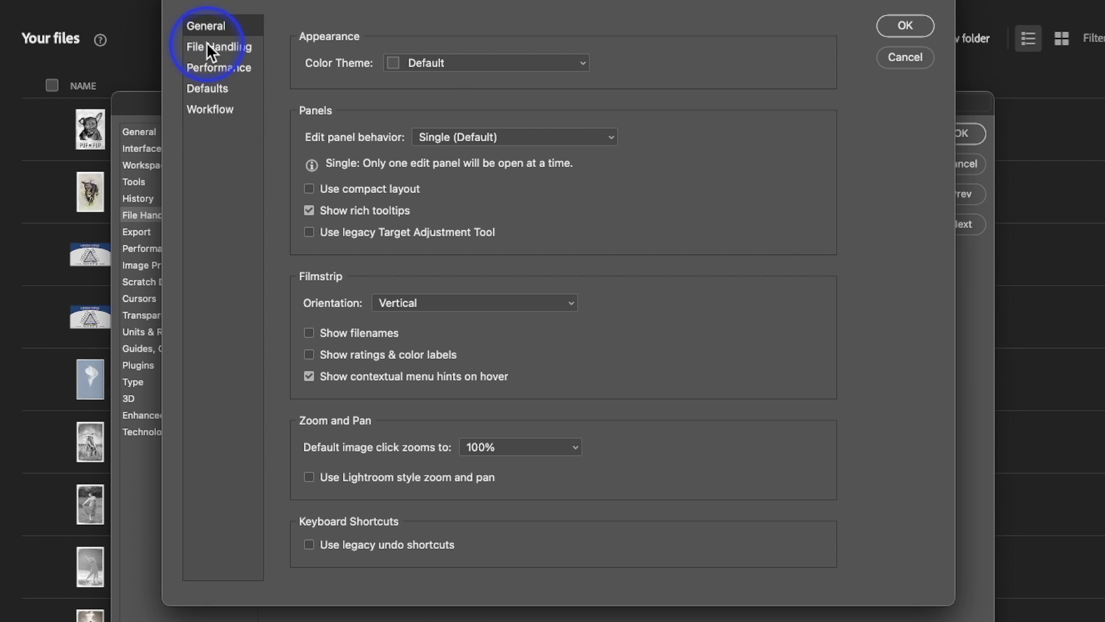
click(207, 48)
click(209, 69)
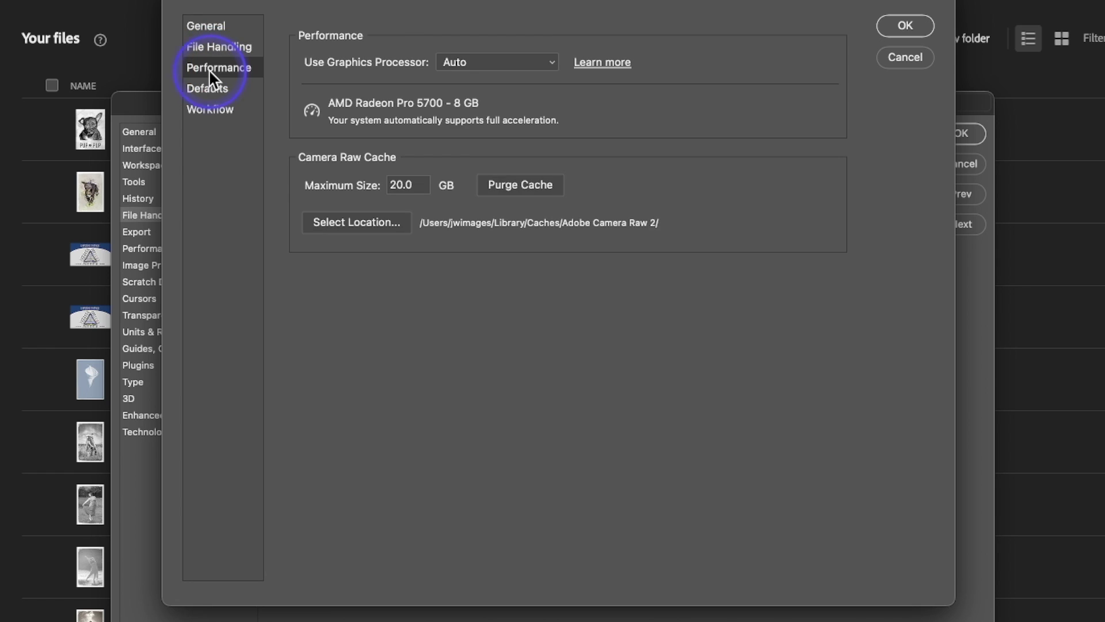
click(213, 49)
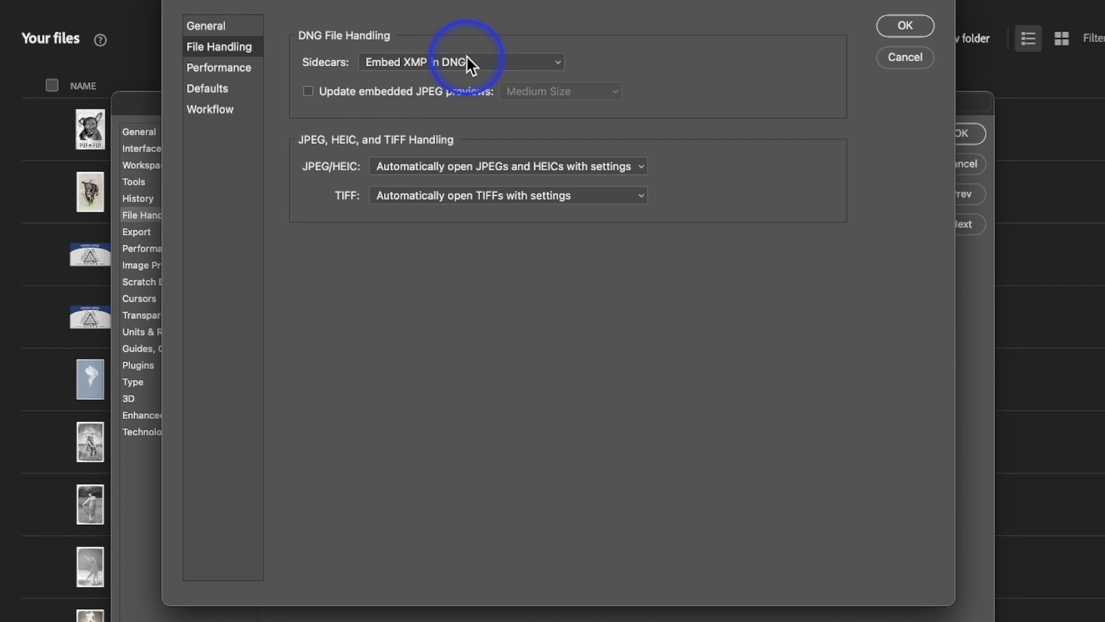
click(904, 27)
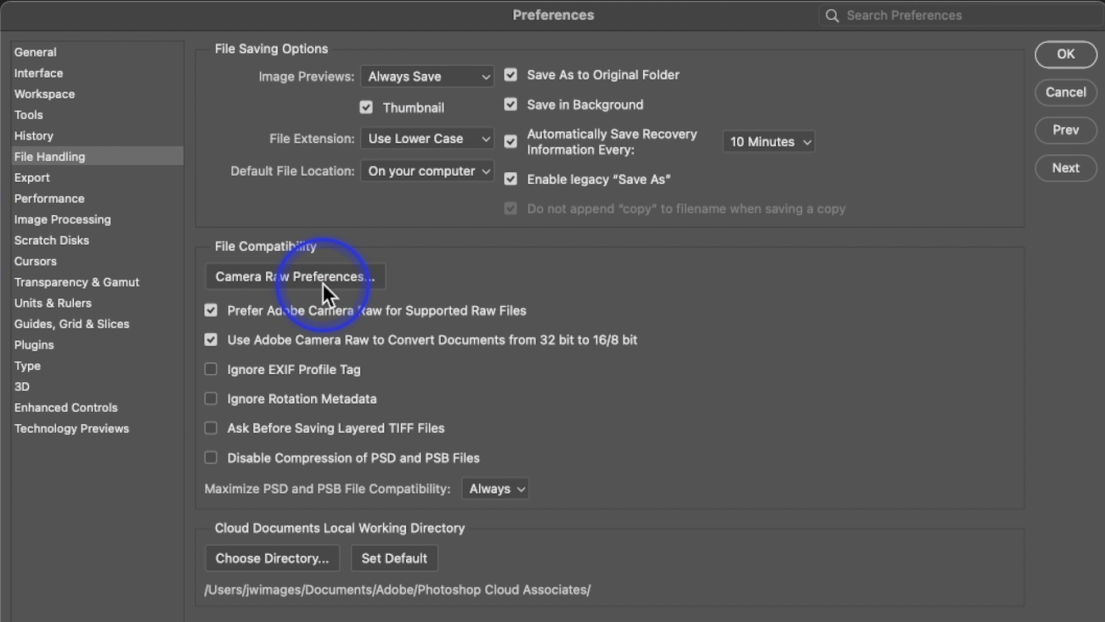
Examine the Export preferences and the Performance settings for memory usage, graphics processor, and history and cache.
click(33, 178)
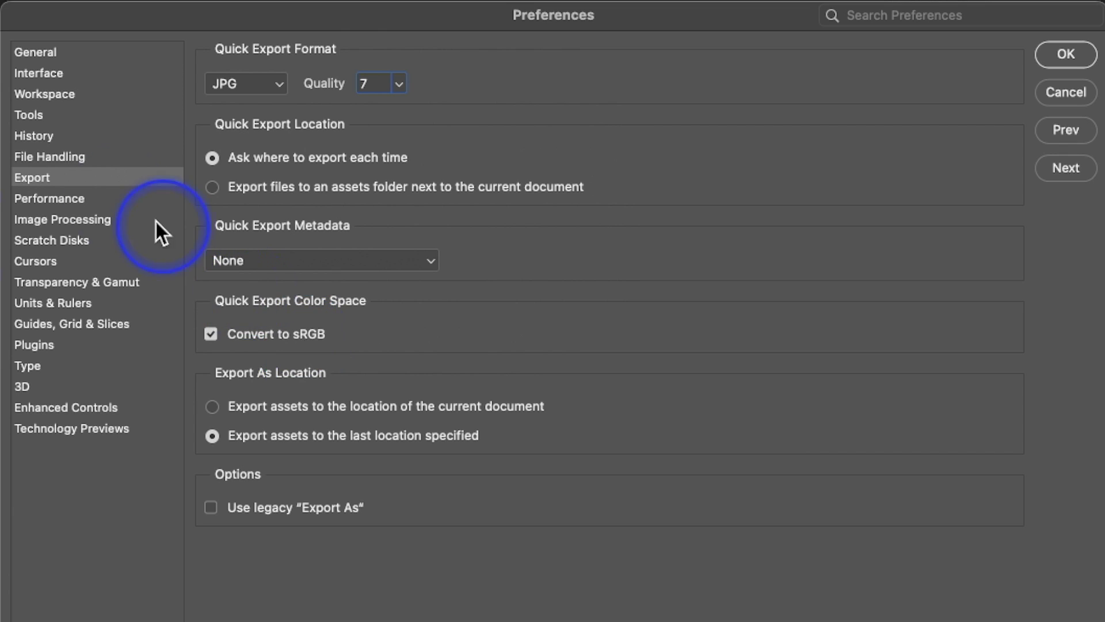
click(50, 199)
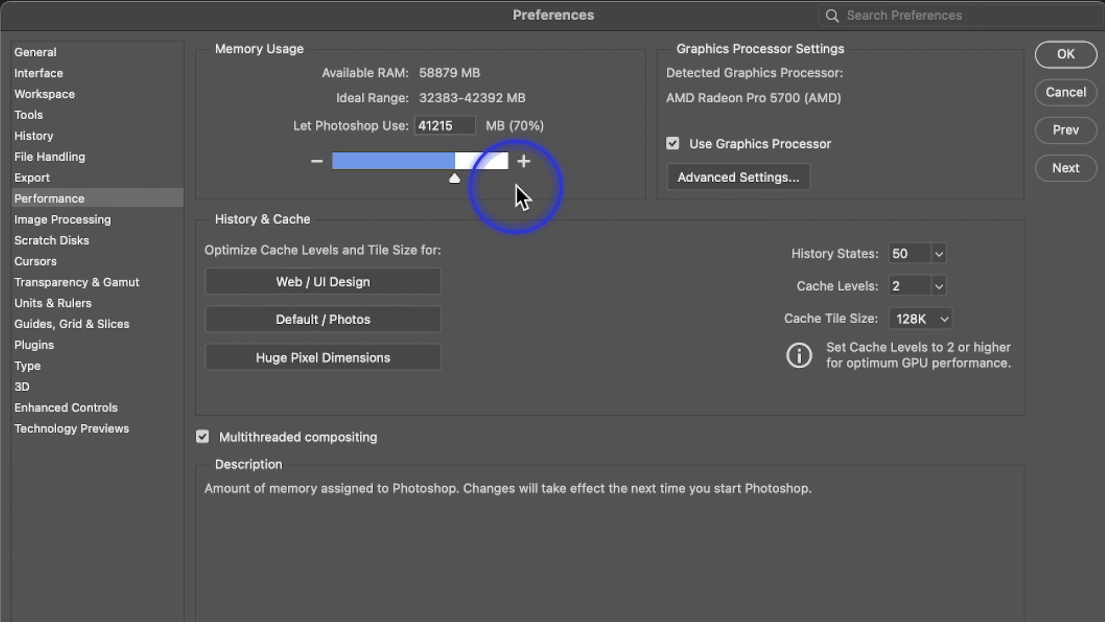
mouse_move(670, 145)
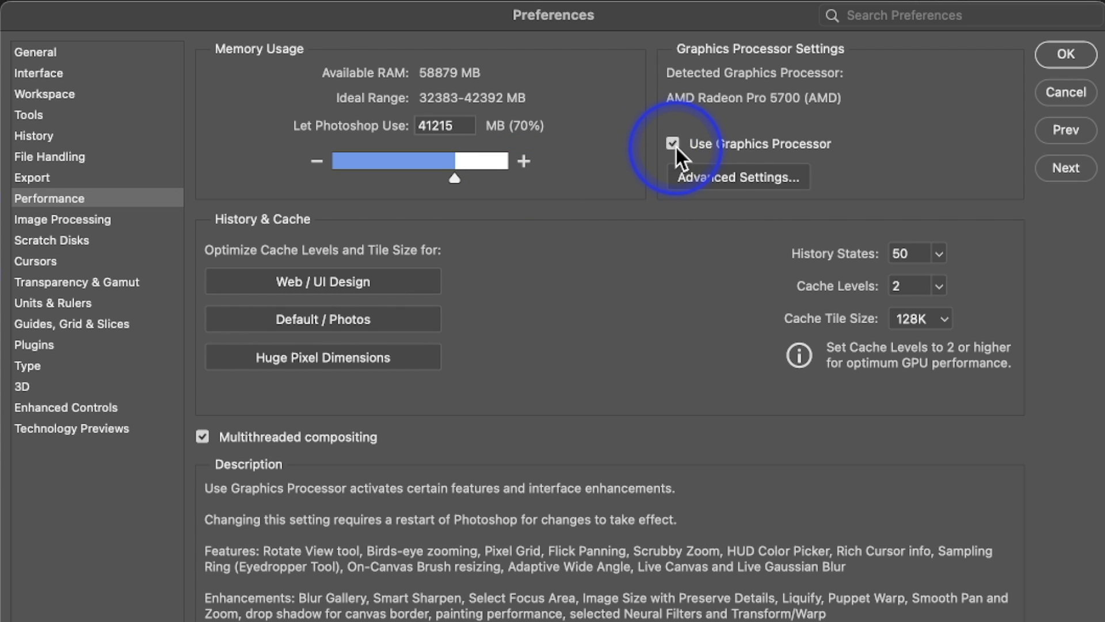
mouse_move(476, 305)
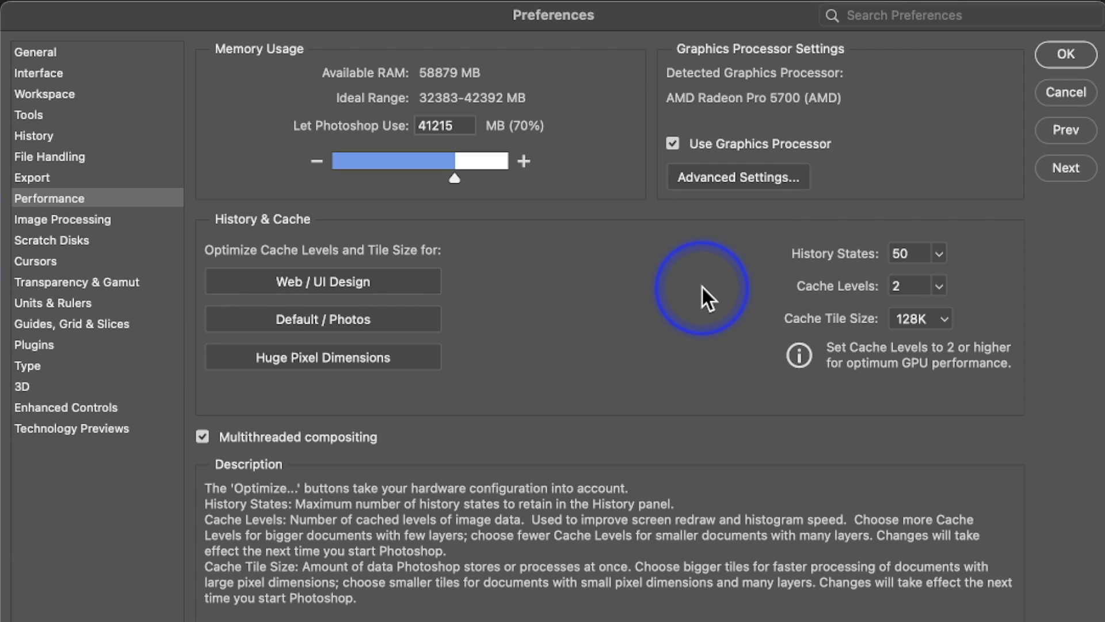
mouse_move(755, 138)
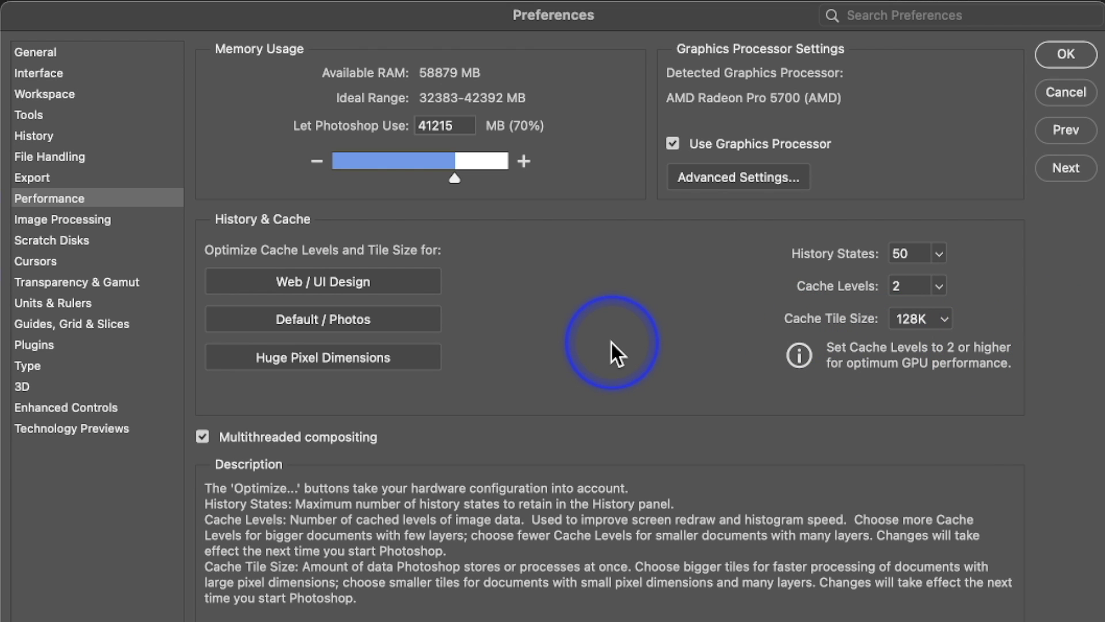
In the Image Processing preferences, choose Cloud (Detailed results) for Select Subject Processing and More stable for Selections Processing.
click(72, 239)
click(81, 219)
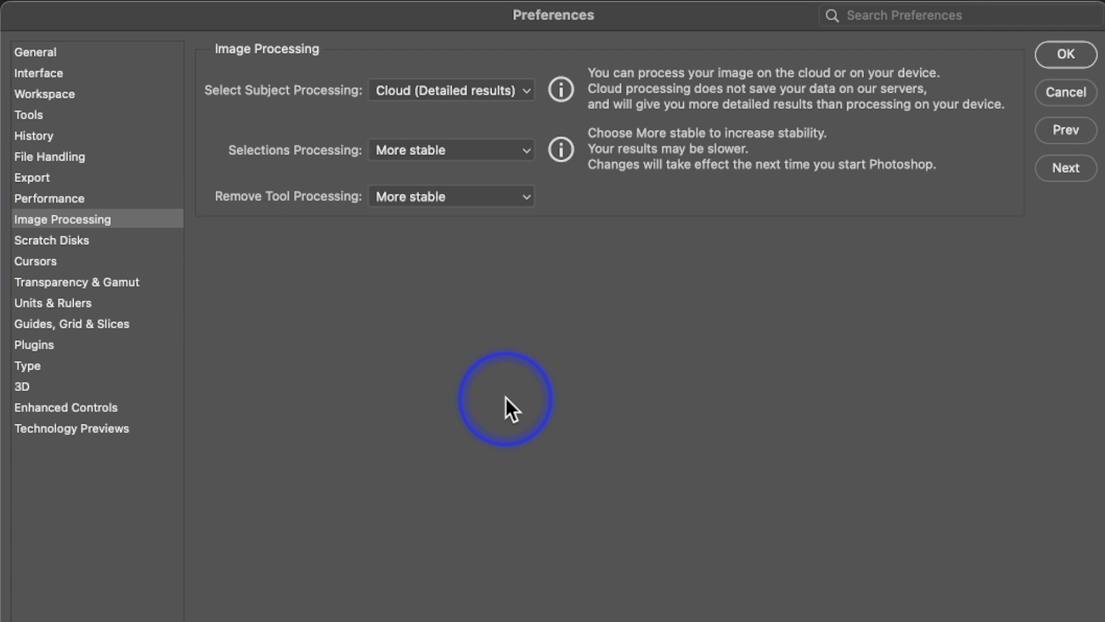
click(433, 96)
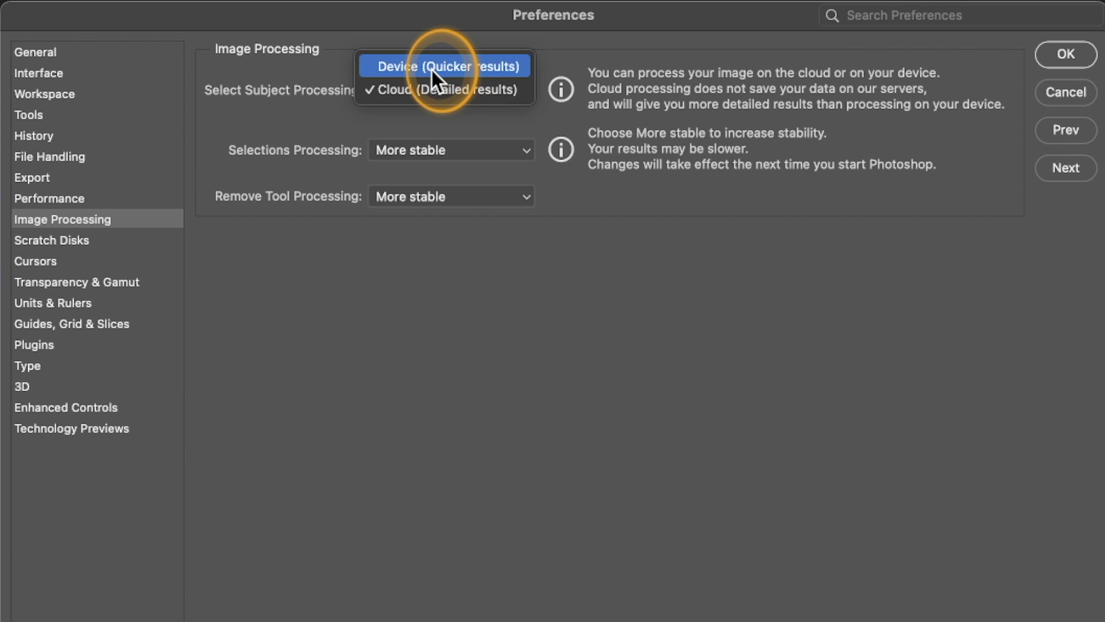
click(433, 85)
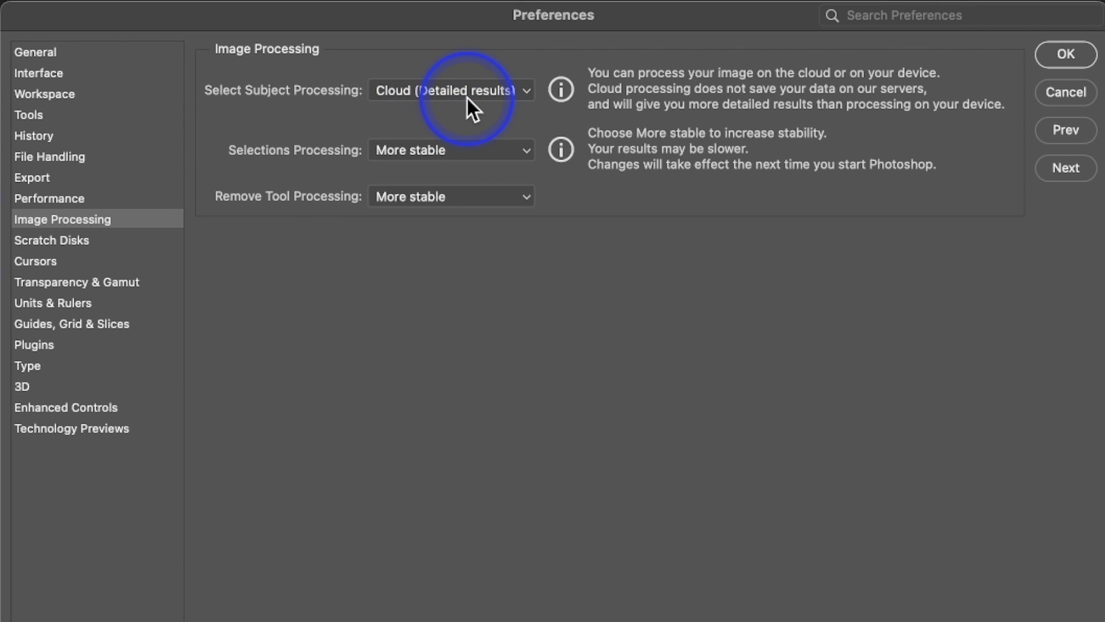
click(428, 150)
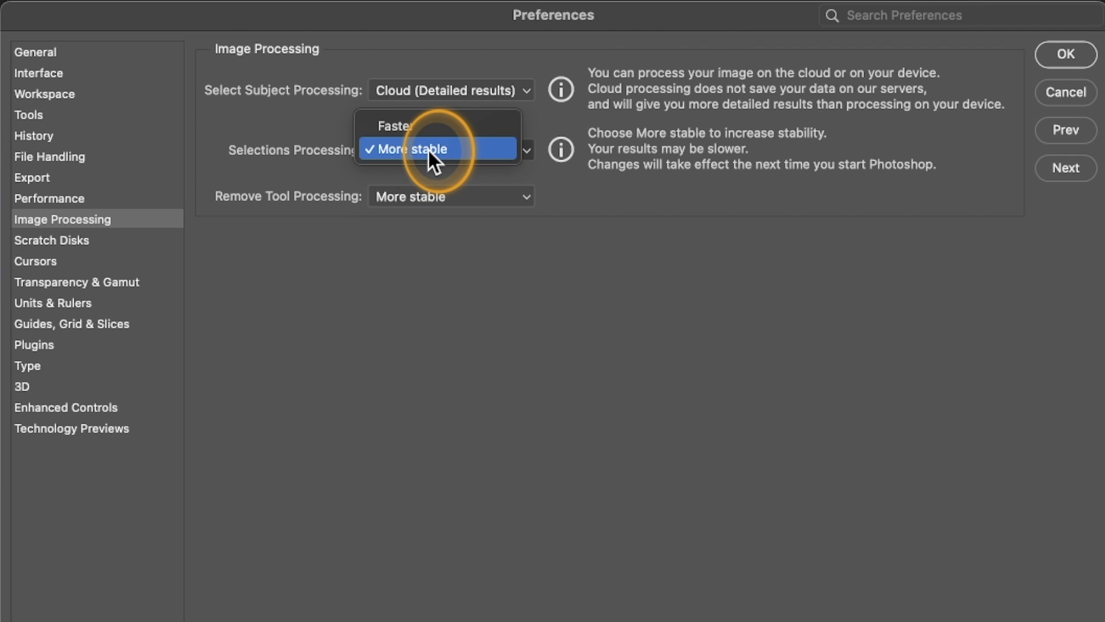
click(429, 150)
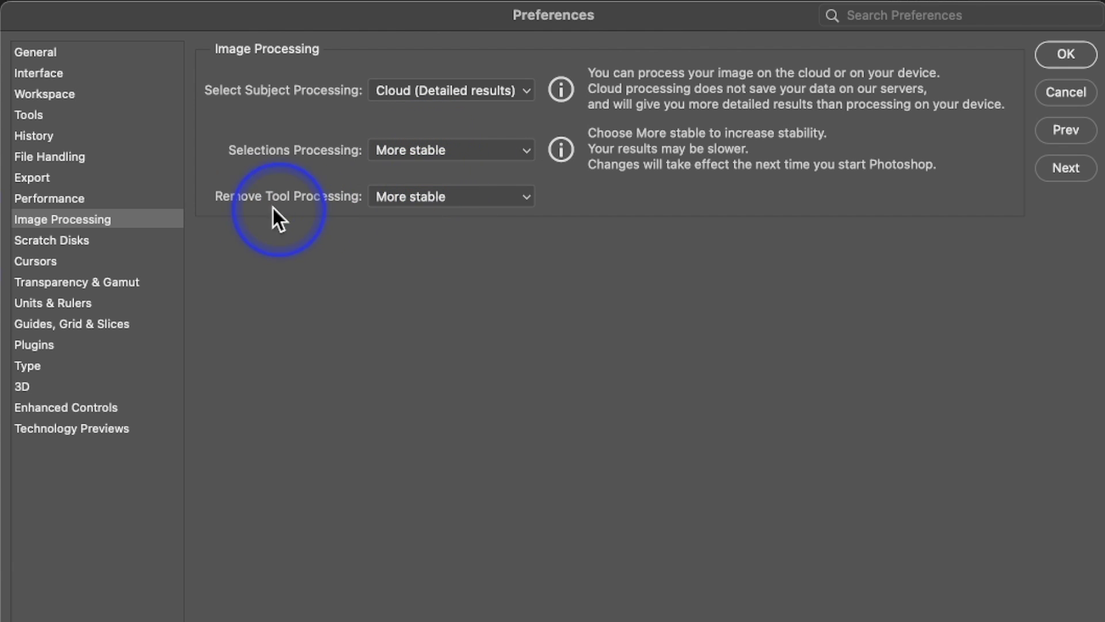
Examine the Scratch Disks, Cursors, Transparency & Gamut, Units & Rulers, and Guides, Grid & Slices preferences.
click(61, 240)
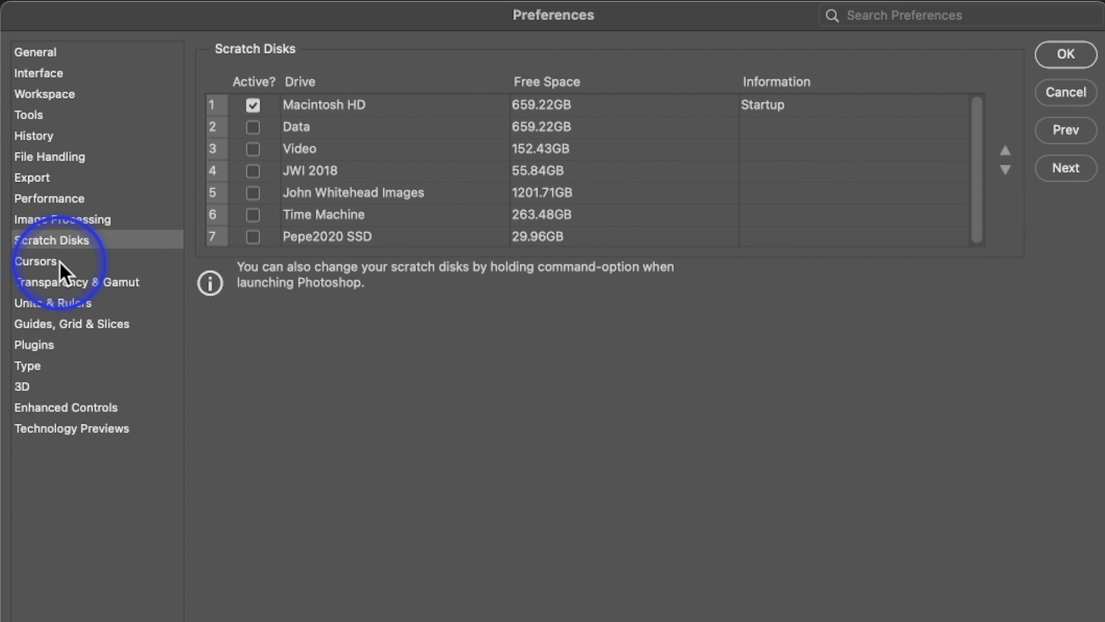
click(60, 263)
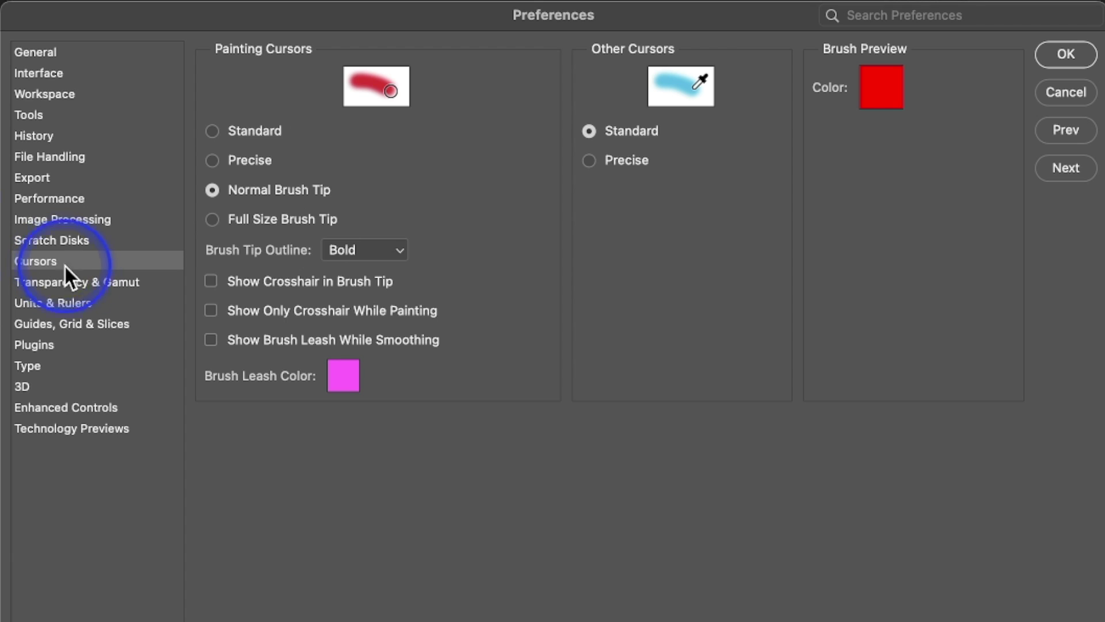
click(74, 284)
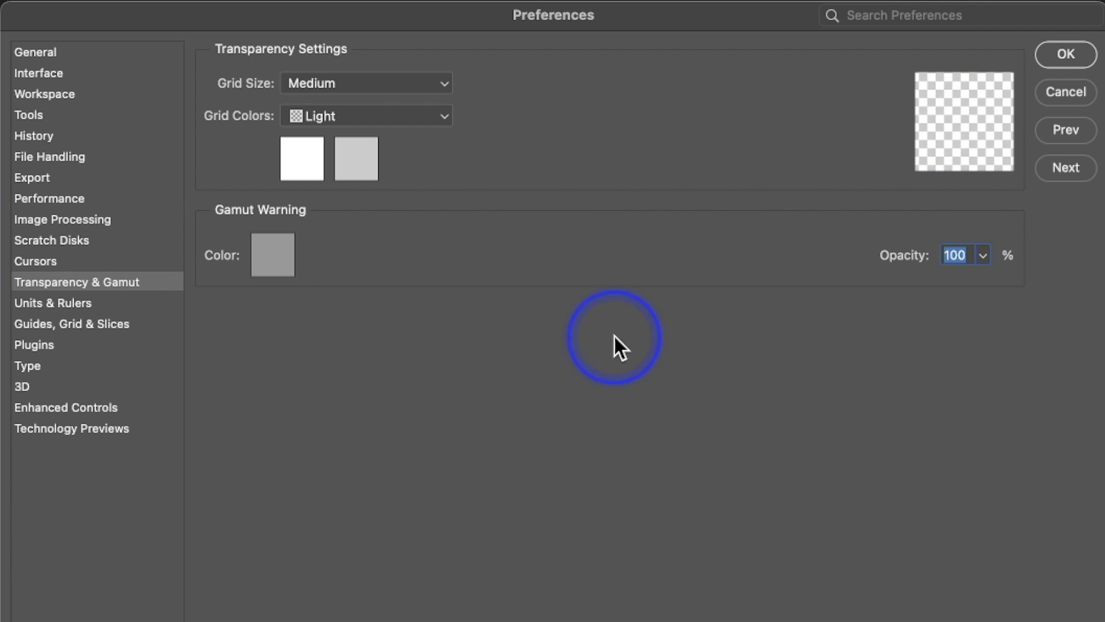
click(107, 302)
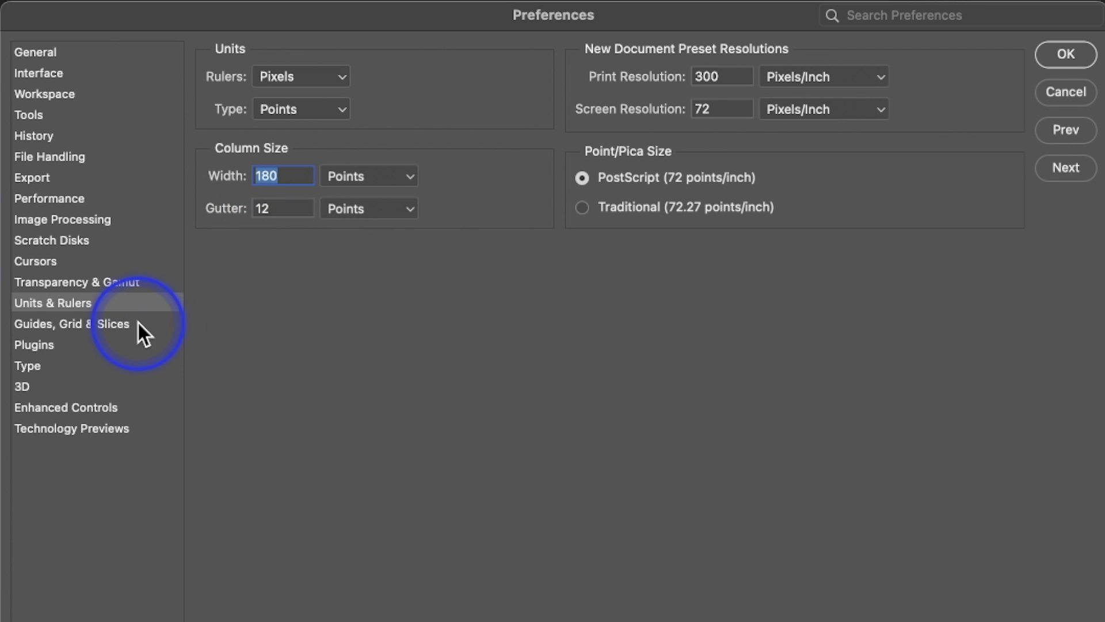
click(92, 326)
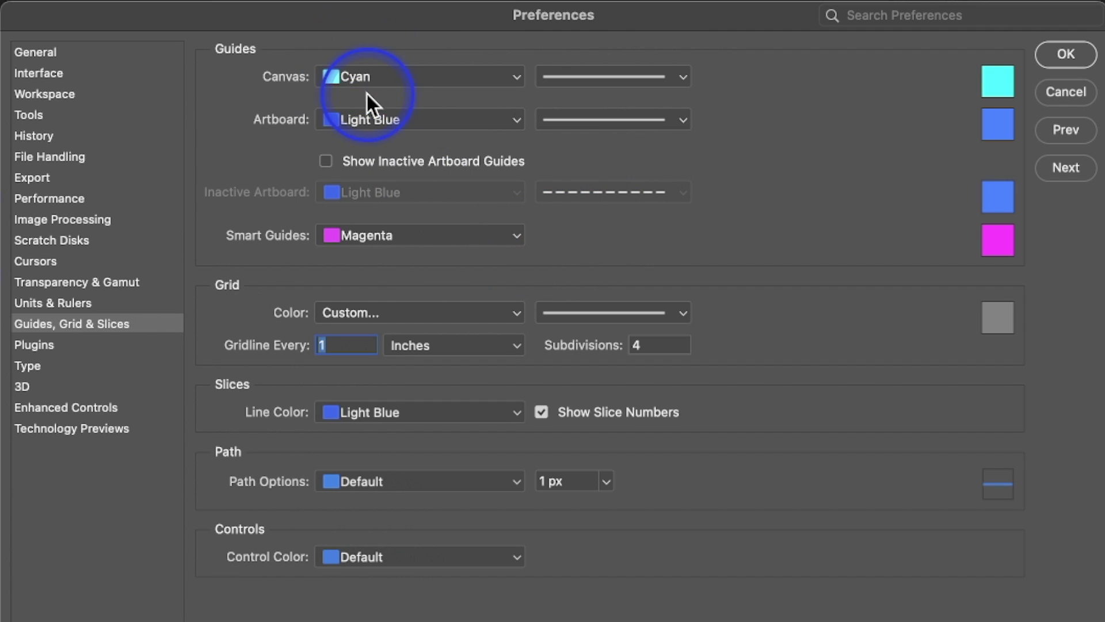
Examine the Plugins, Type, 3D and Enhanced Controls preferences.
click(71, 347)
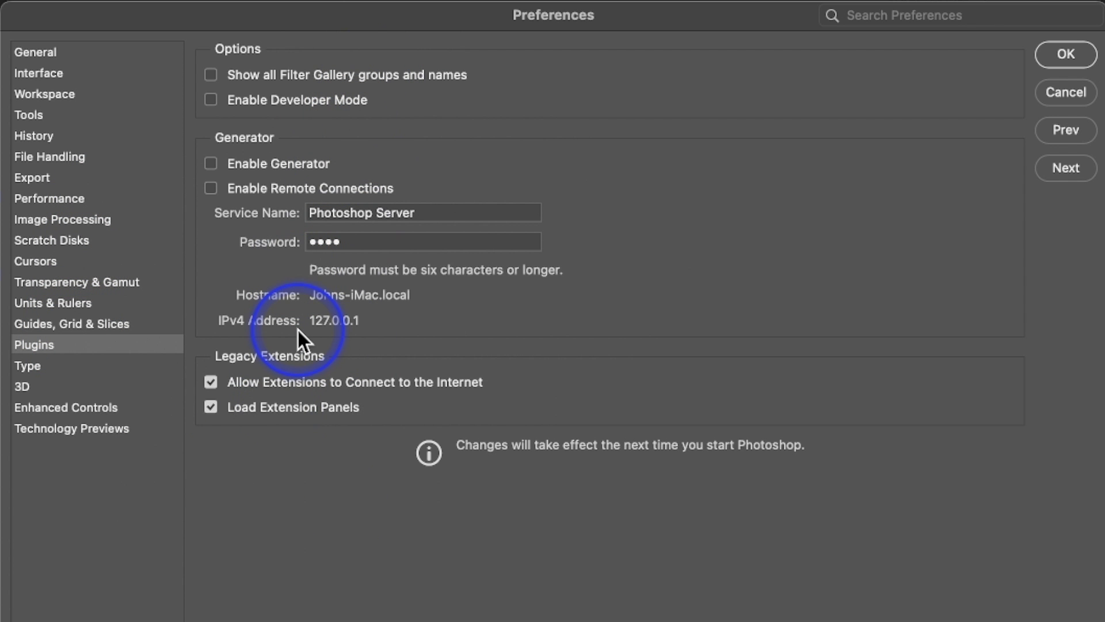
click(32, 366)
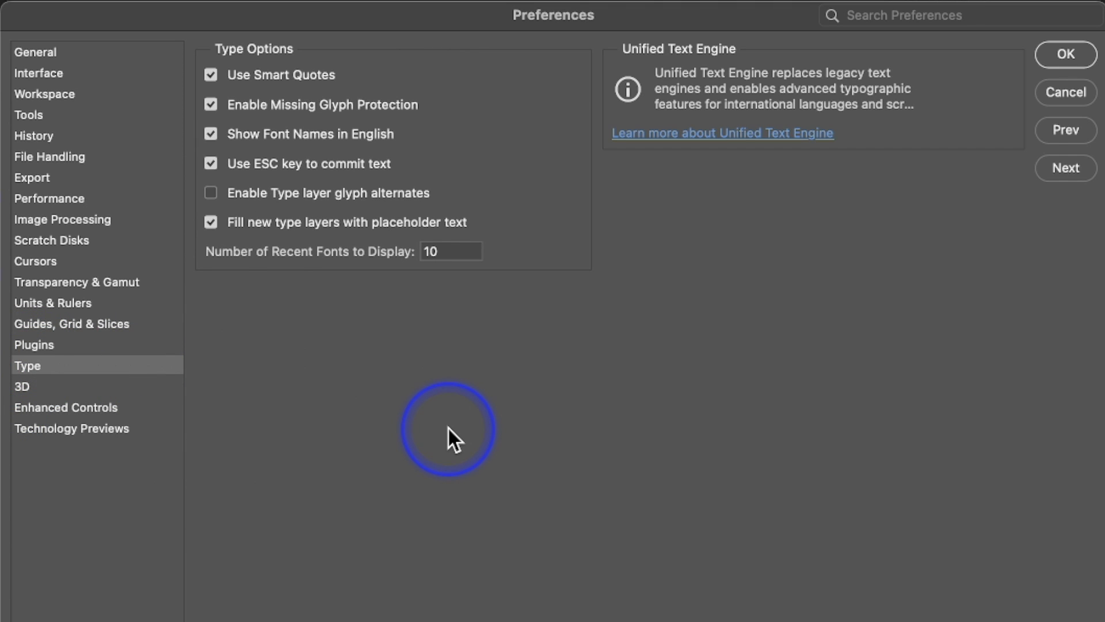
click(27, 387)
click(568, 528)
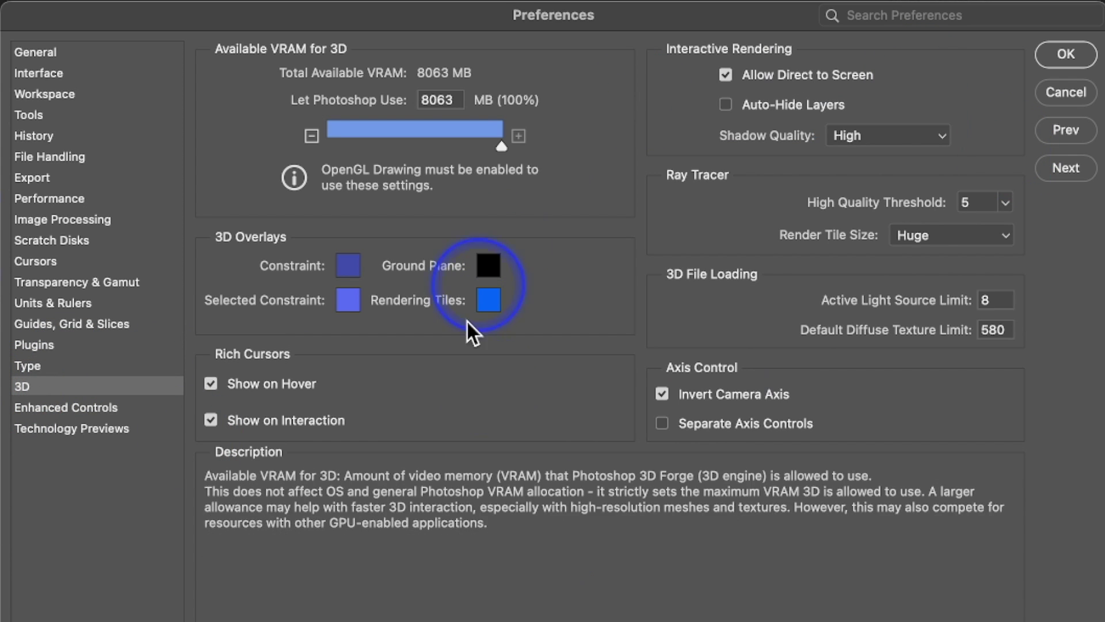
mouse_move(566, 291)
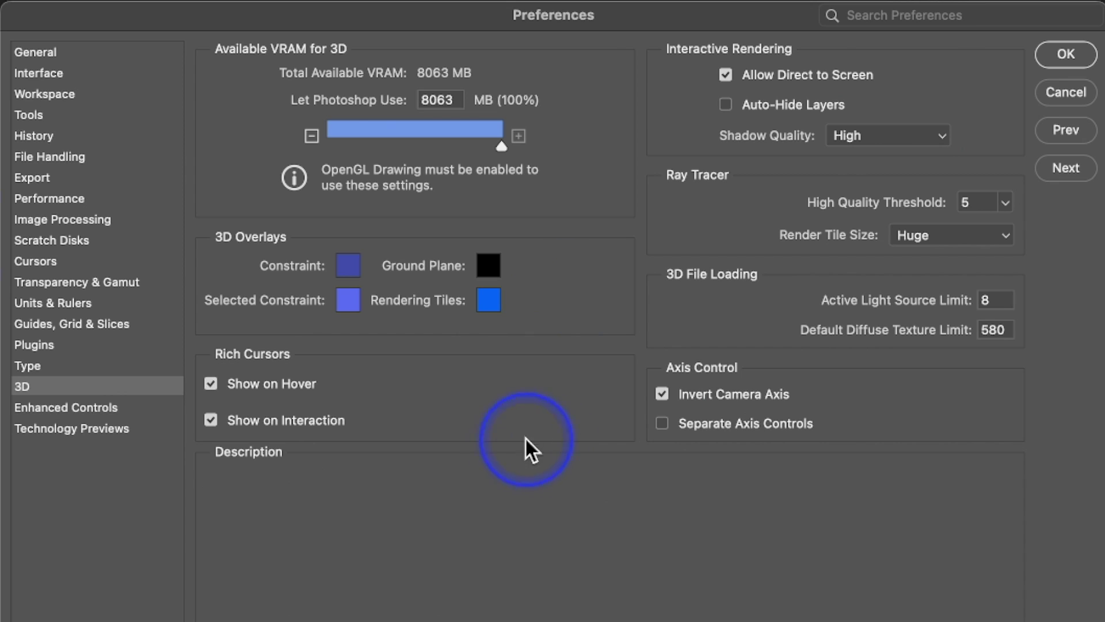
click(86, 408)
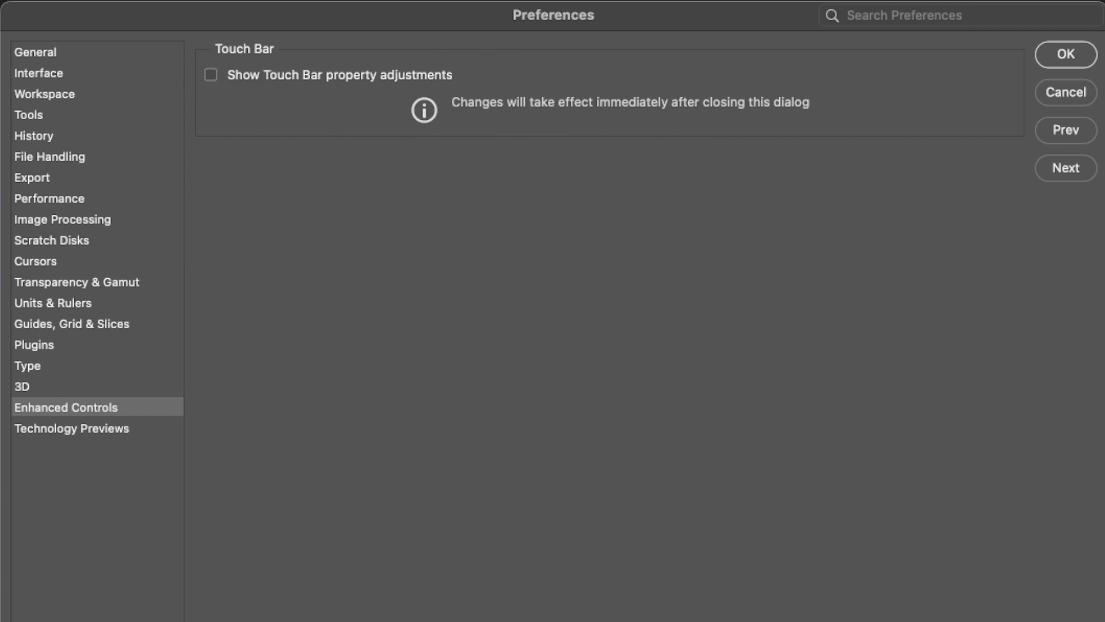
Examine the Technology Previews preferences and the description of the Preserve Details 2.0 Upscale option.
click(89, 426)
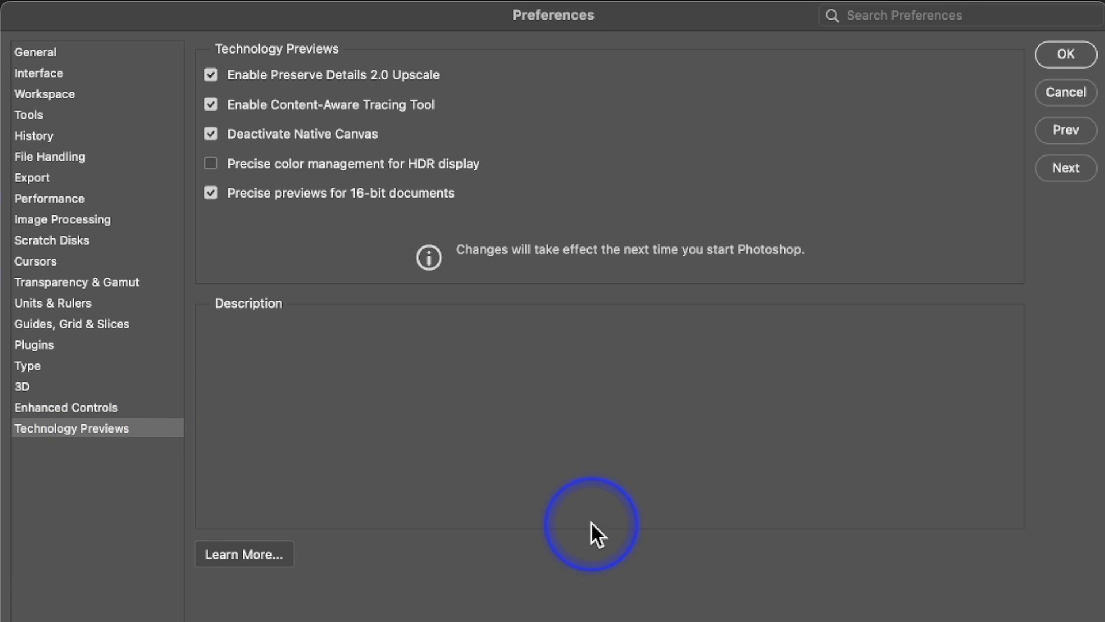
mouse_move(278, 79)
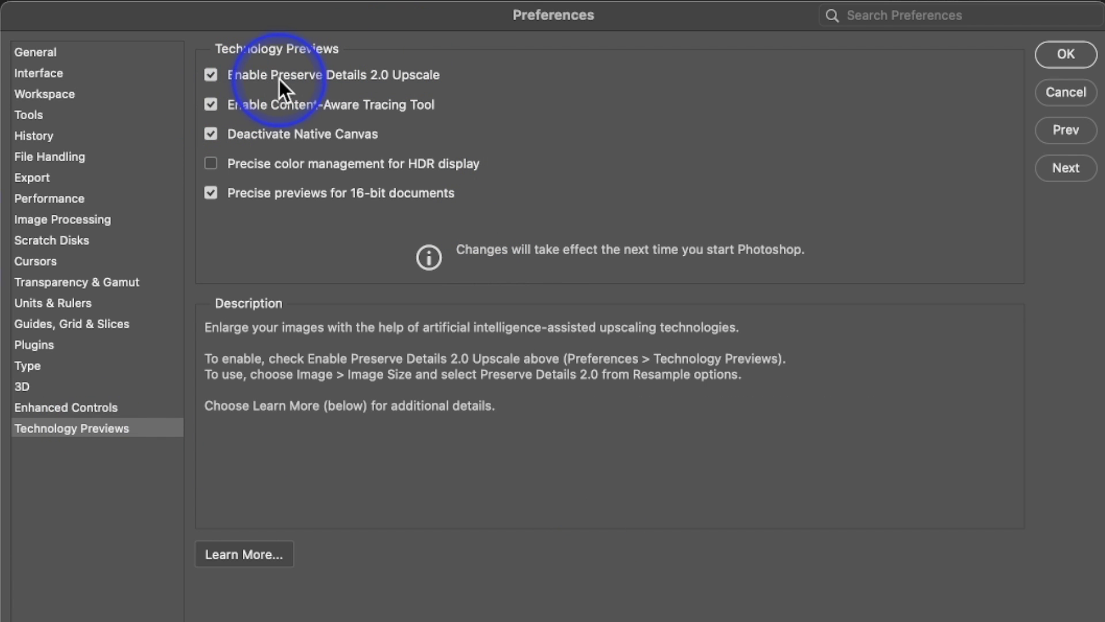
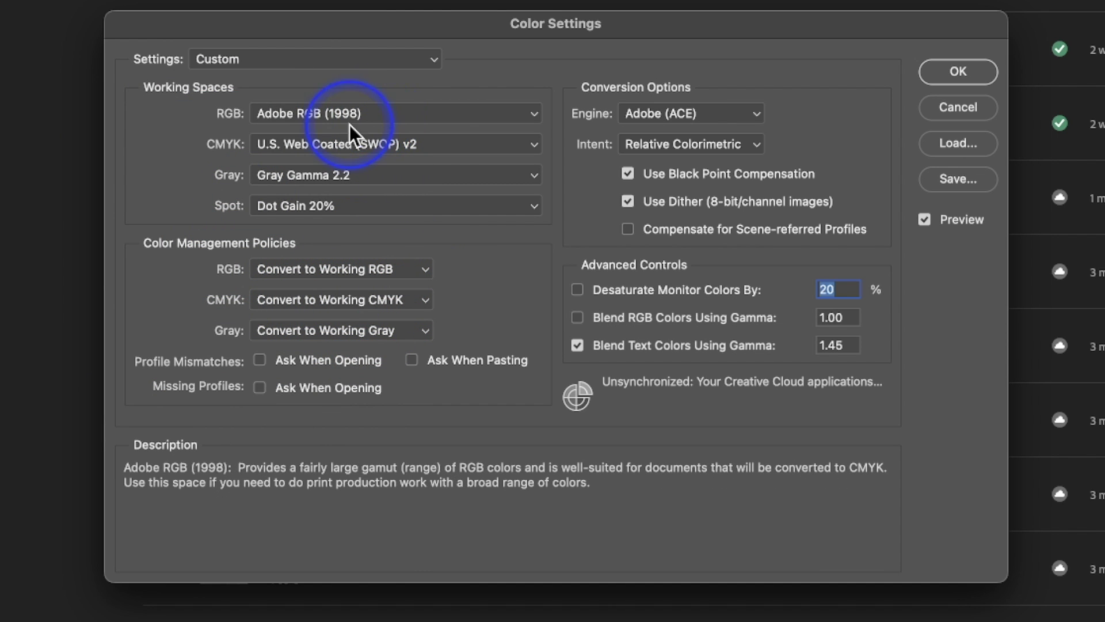
In the Color Settings, choose Adobe RGB (1998) as the RGB working space and Gray Gamma 2.2 as the gray working space.
click(364, 115)
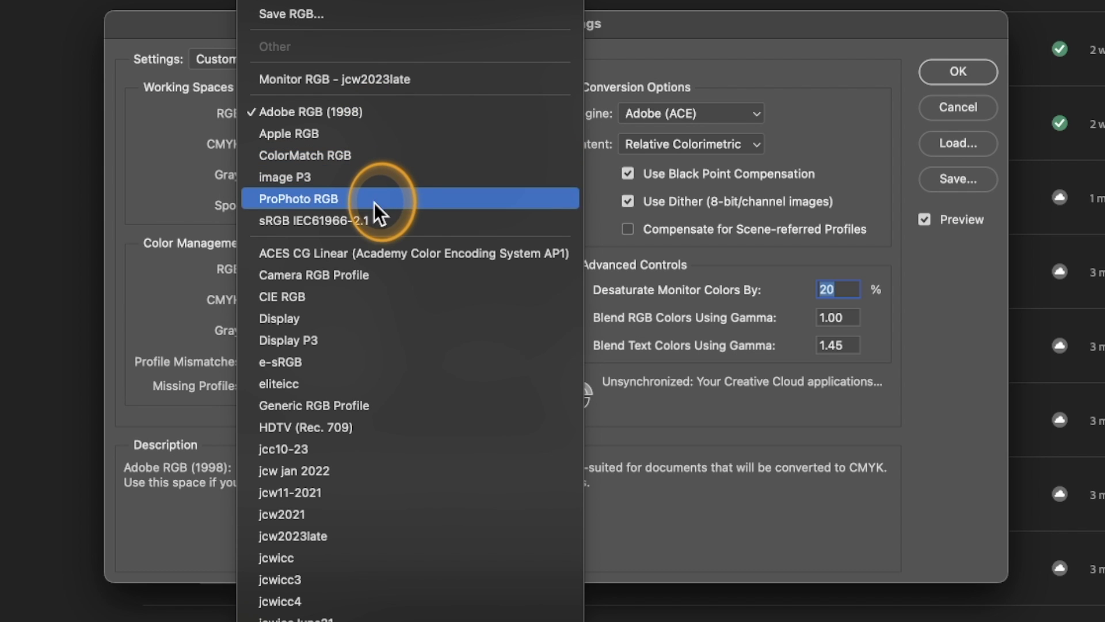
click(357, 111)
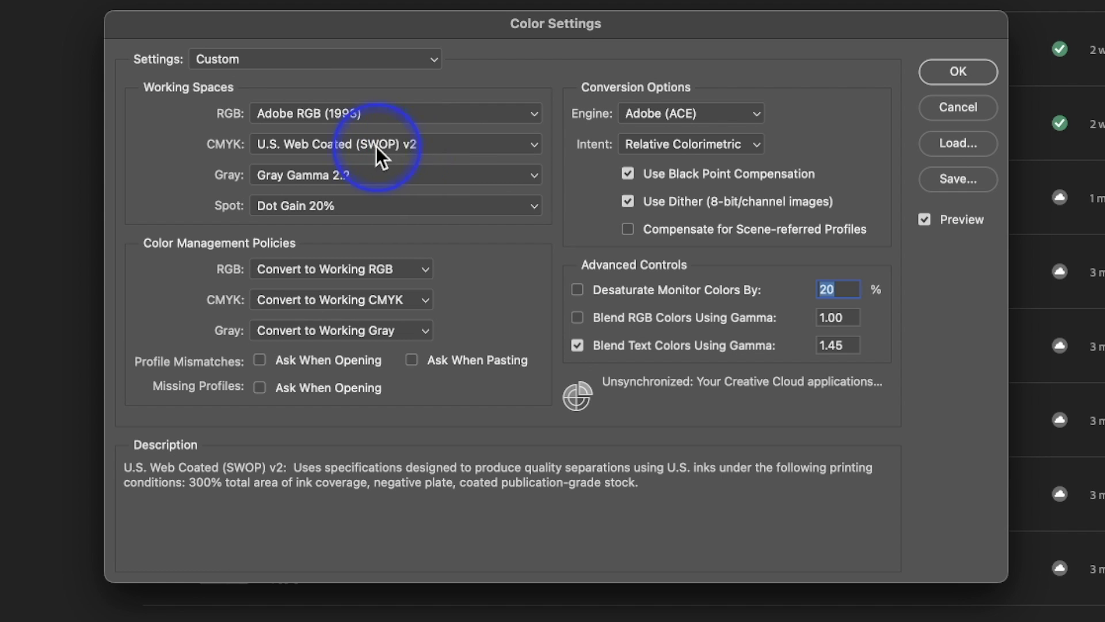
click(313, 172)
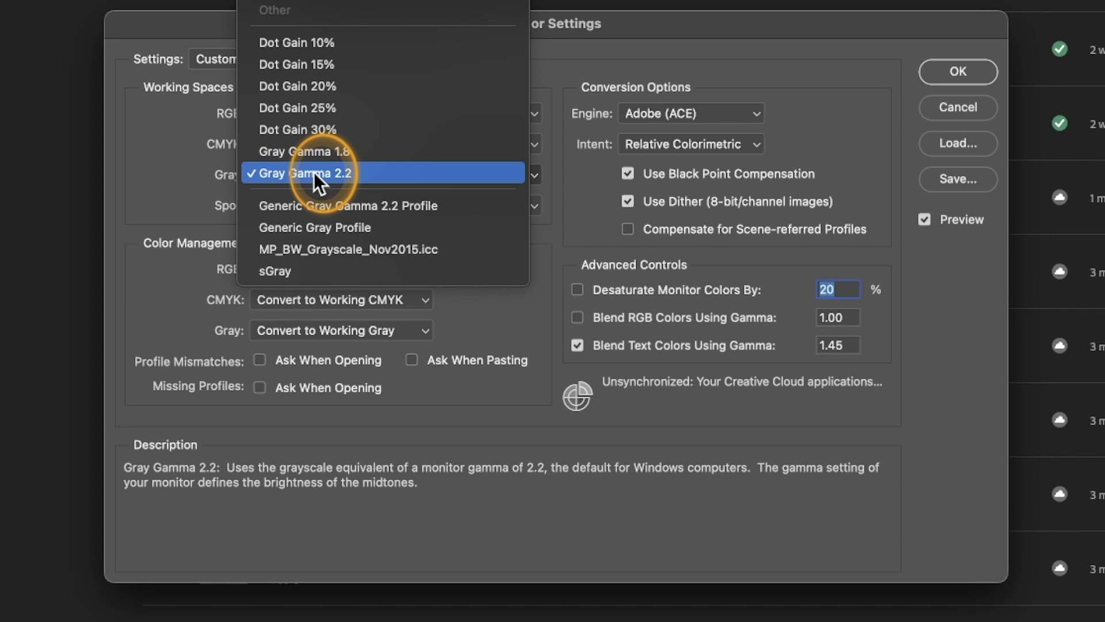
click(314, 172)
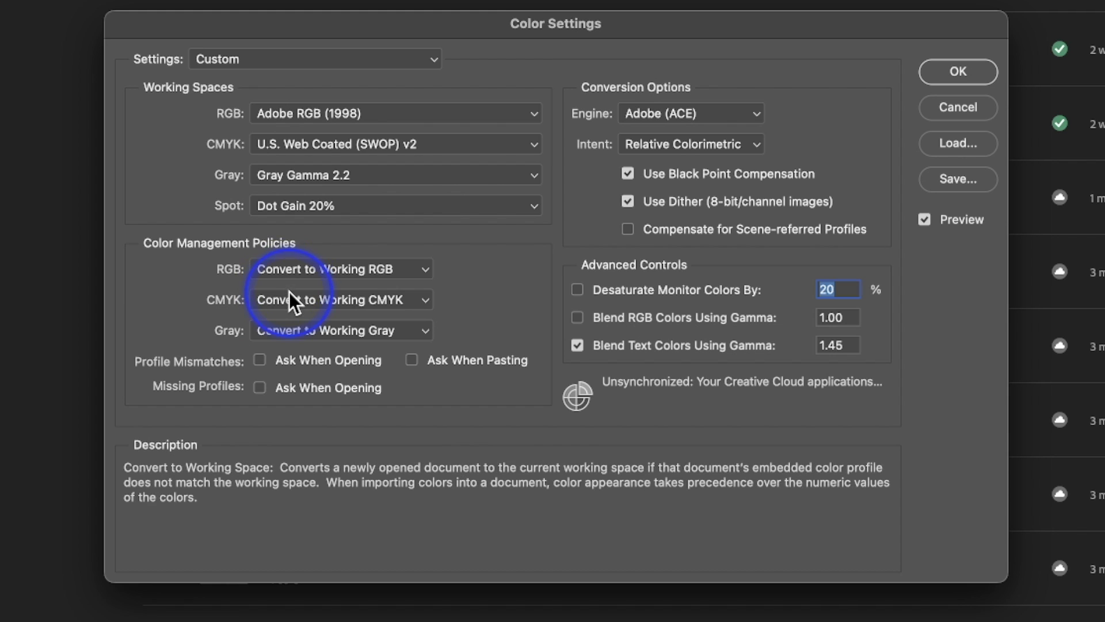
Enable Ask When Opening for both profile mismatches and missing profiles, and apply the color settings.
click(258, 359)
click(260, 387)
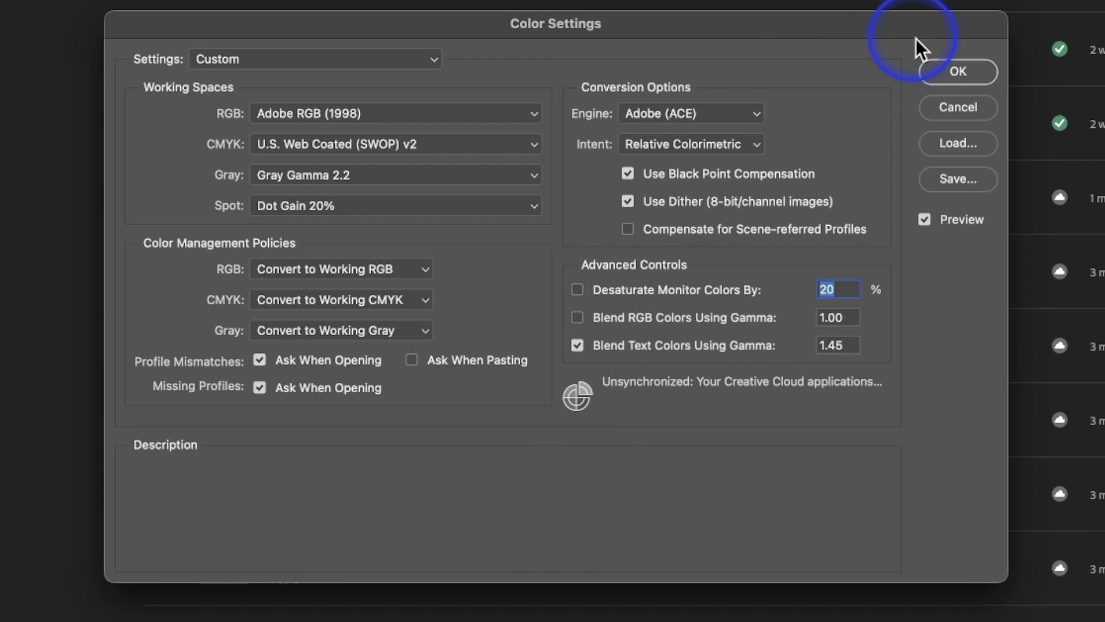
click(945, 69)
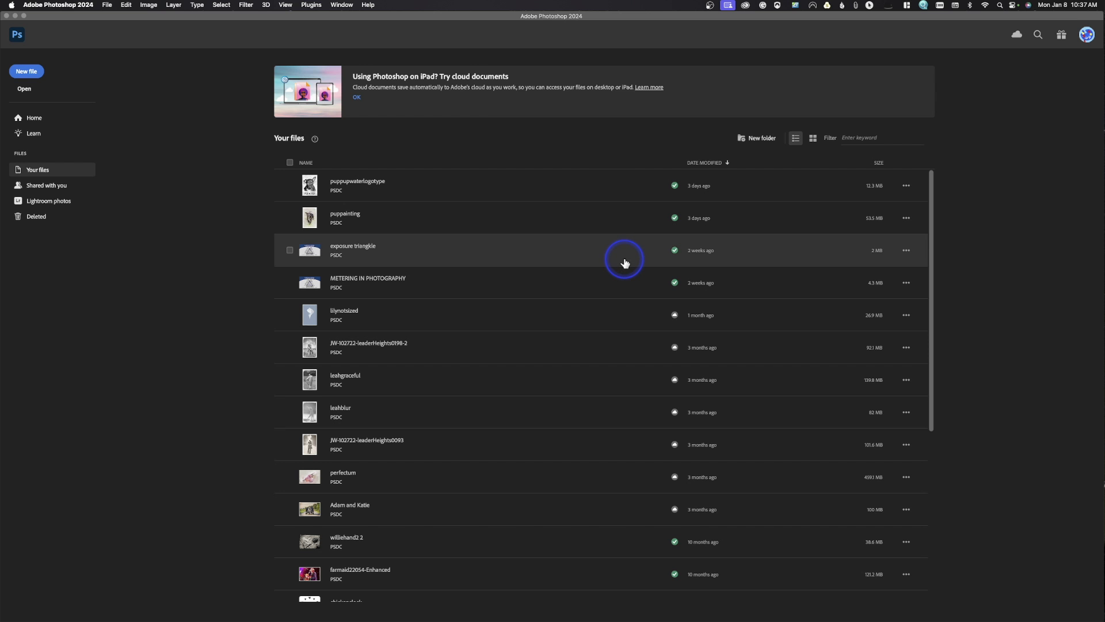